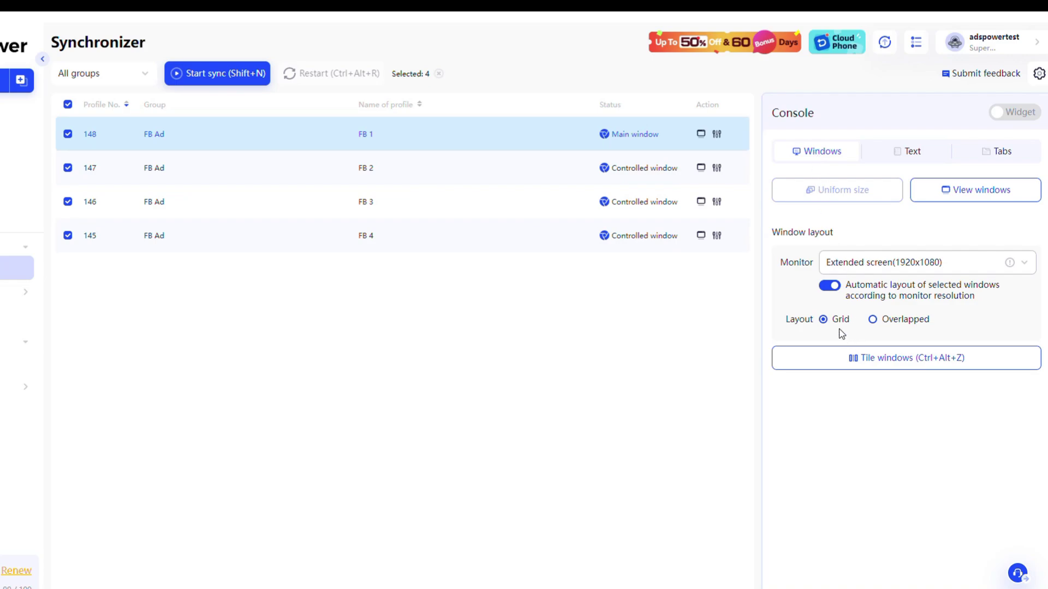
Tile the four profile windows, then re-tile them with the Overlapped layout.
{"action": "left_click", "coordinate": [847, 360]}
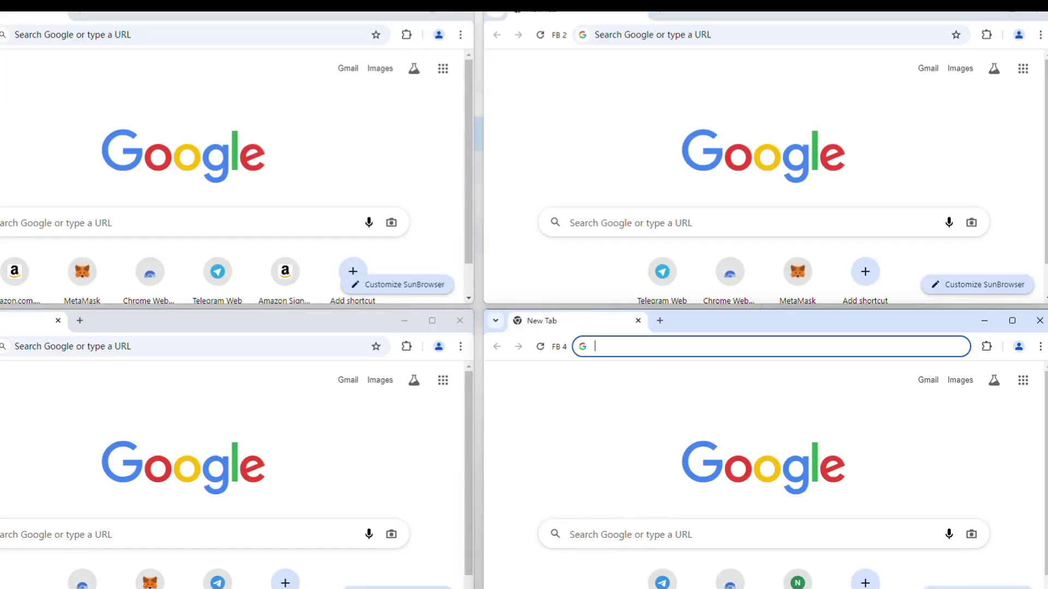
{"action": "left_click", "coordinate": [873, 317]}
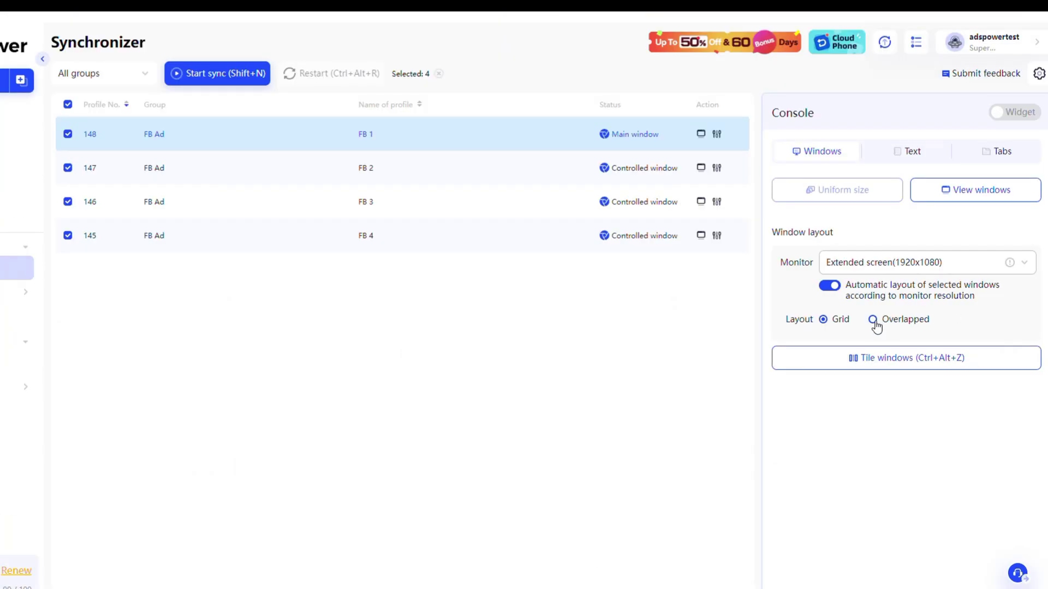
{"action": "left_click", "coordinate": [888, 355]}
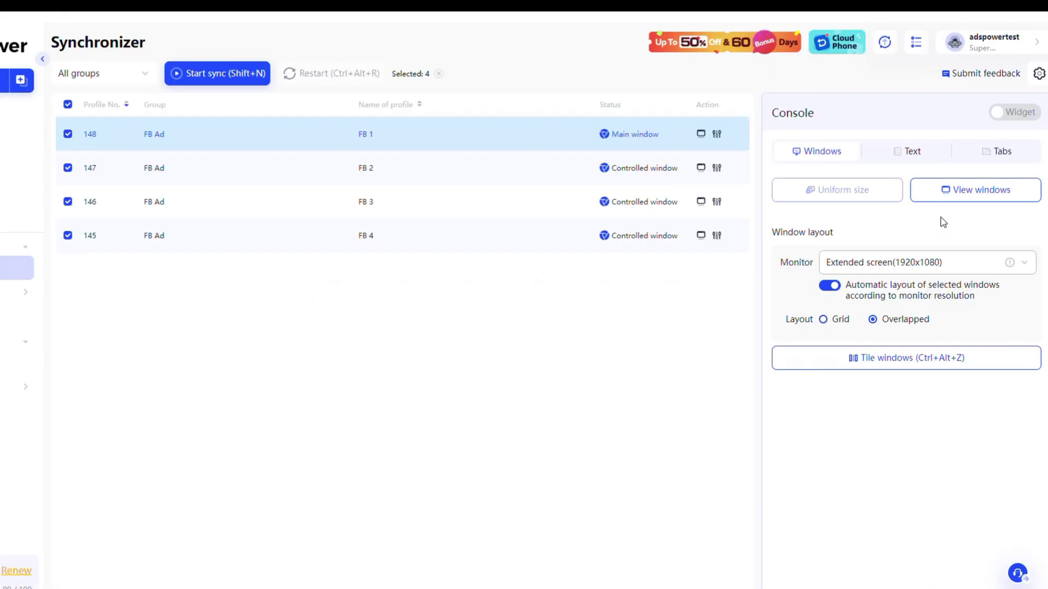
Bring all profile windows forward and make FB 3 the main window.
{"action": "left_click", "coordinate": [961, 191]}
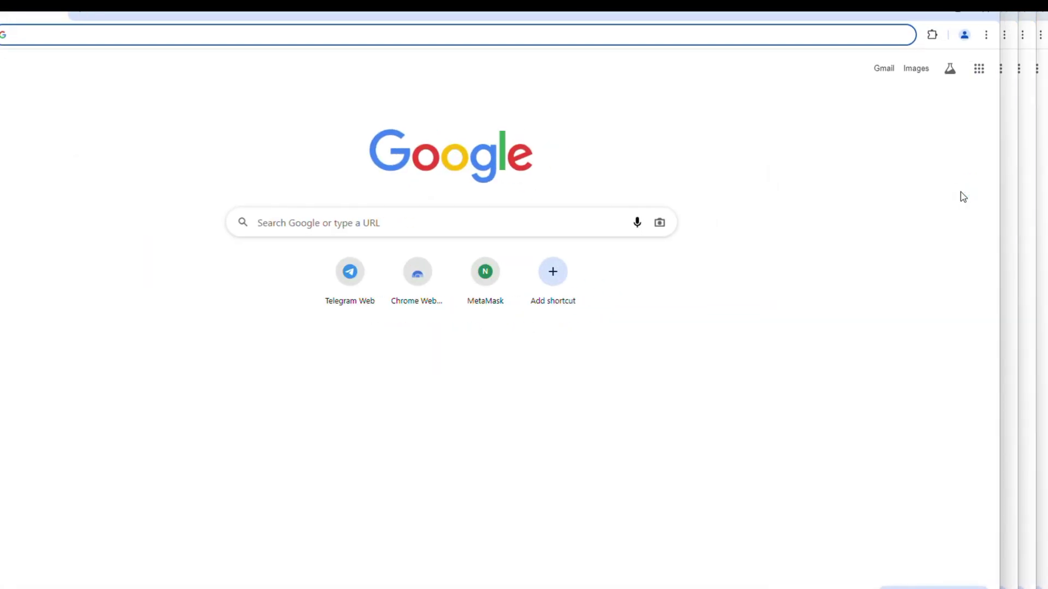
{"action": "left_click", "coordinate": [519, 568]}
{"action": "left_click", "coordinate": [700, 134]}
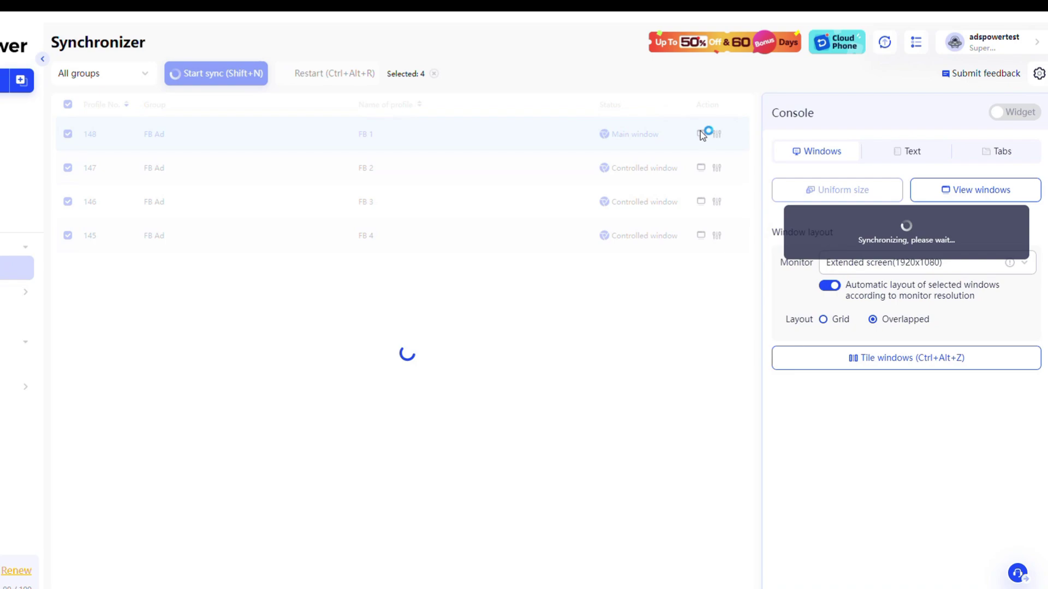
{"action": "left_click", "coordinate": [248, 580]}
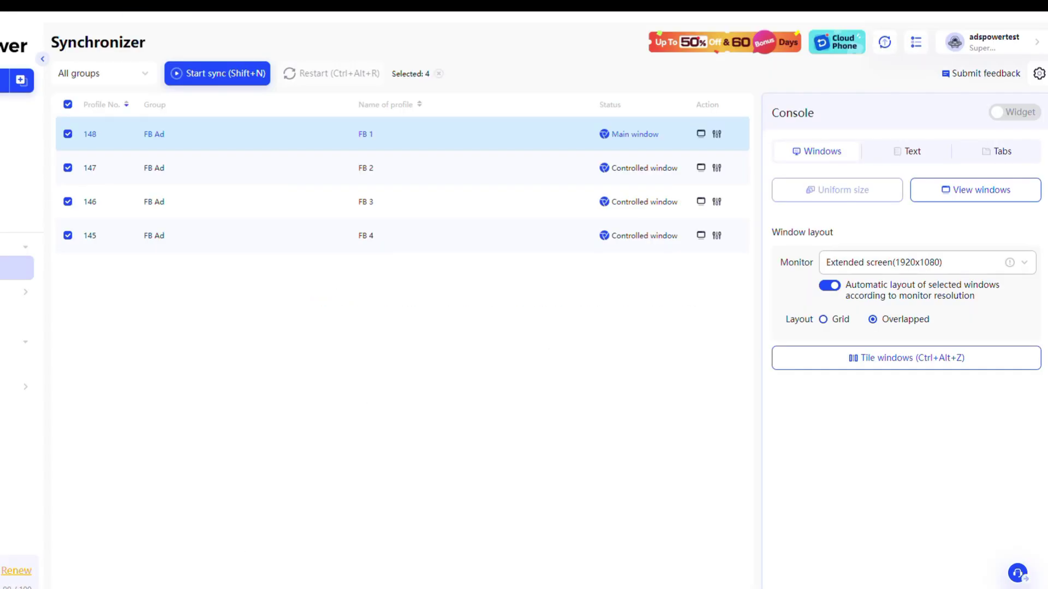
{"action": "left_click", "coordinate": [717, 169]}
{"action": "left_click", "coordinate": [717, 202]}
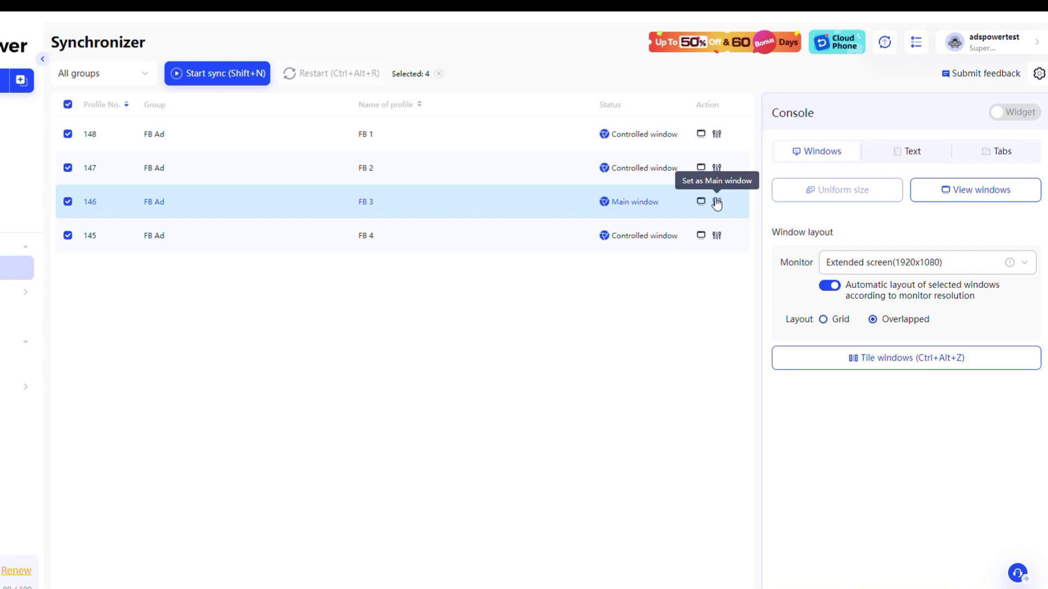
Start synchronizing the four profiles with Shift+N and bring the Synchronizer back.
{"action": "key", "text": "shift+n"}
{"action": "left_click_drag", "start_coordinate": [554, 60], "coordinate": [550, 41]}
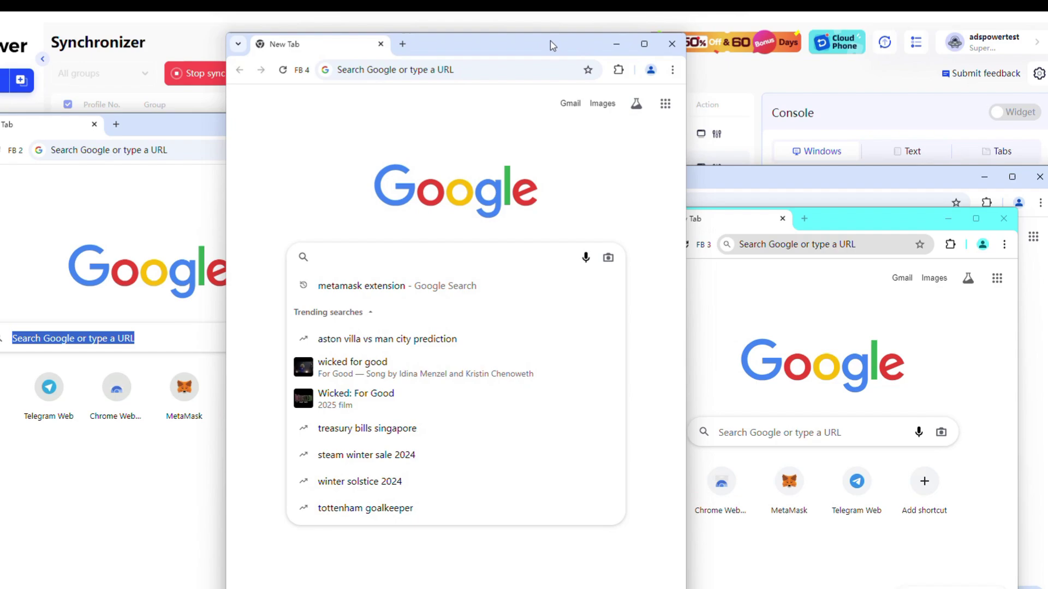
{"action": "left_click", "coordinate": [791, 18]}
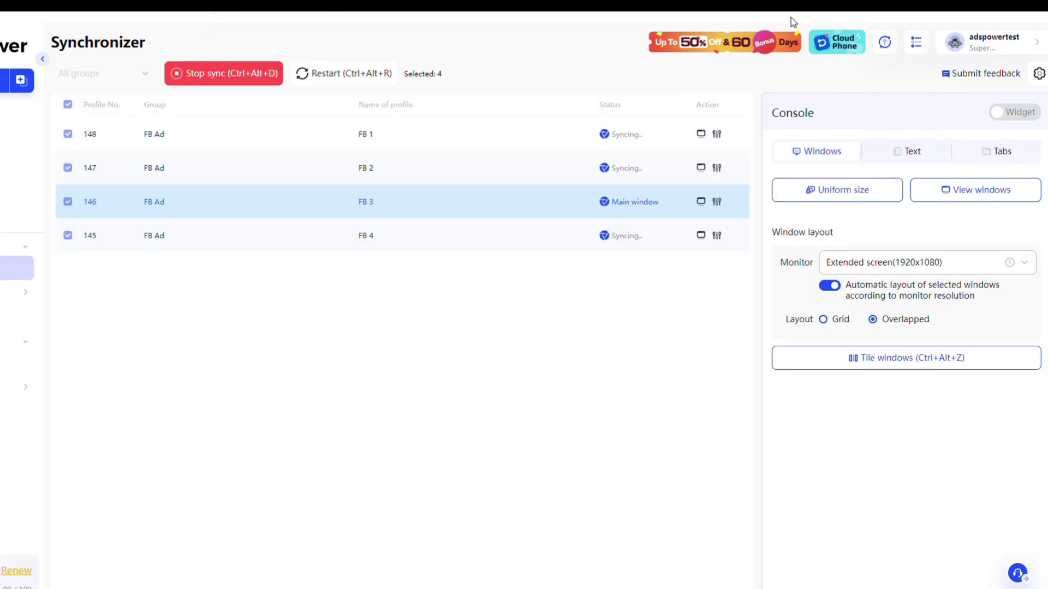
Give all profile windows a uniform size with width 800 and horizontal spacing 20.
{"action": "left_click", "coordinate": [842, 190]}
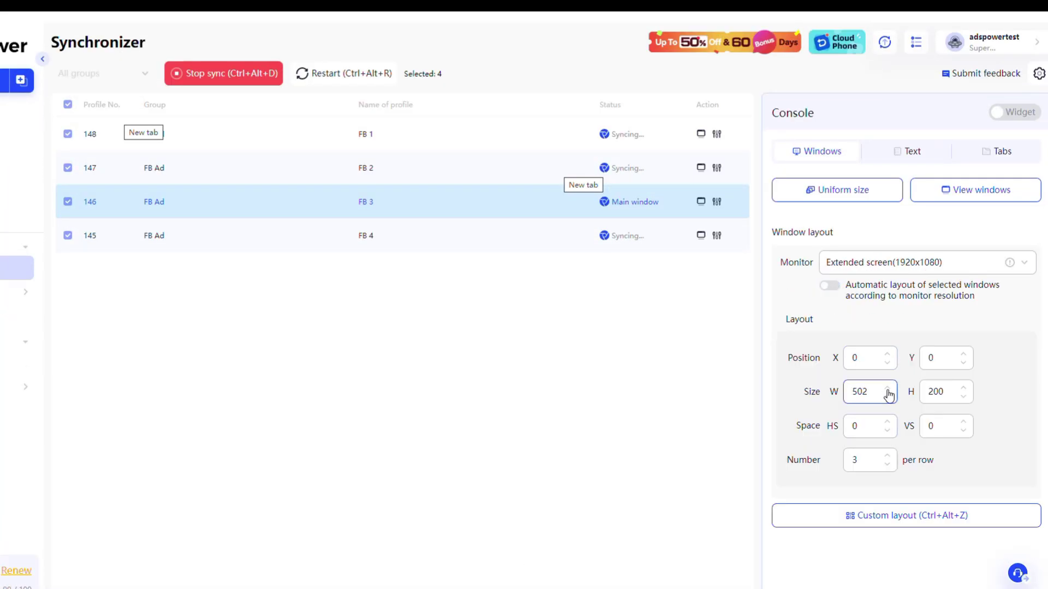
{"action": "left_click_drag", "start_coordinate": [875, 391], "coordinate": [831, 391]}
{"action": "type", "text": "800"}
{"action": "double_click", "coordinate": [860, 426]}
{"action": "type", "text": "20"}
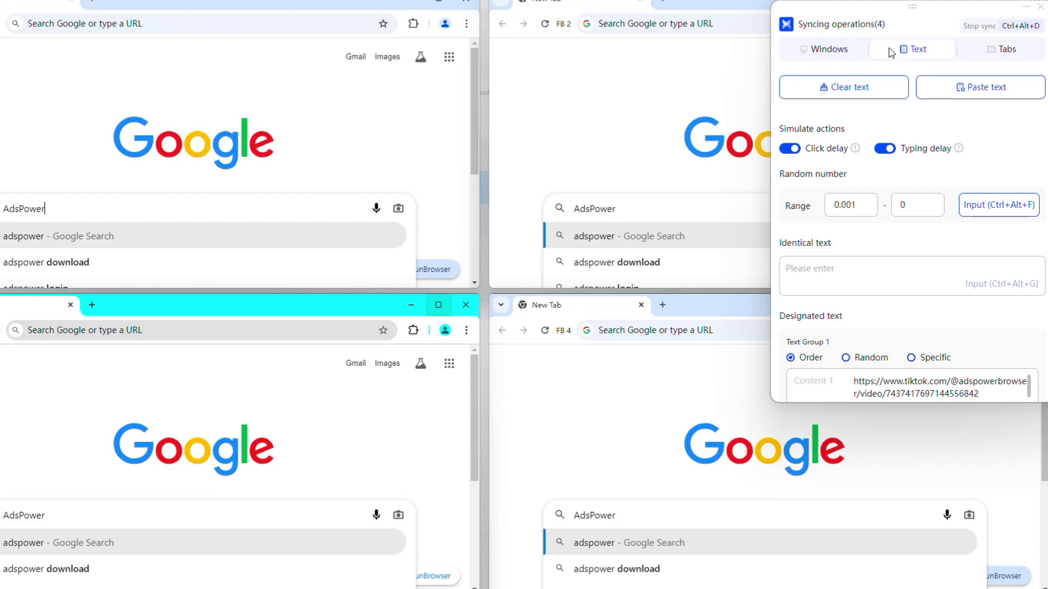
Clear and re-paste 'AdsPower' in the search boxes, then input random numbers in range 1–10.
{"action": "left_click", "coordinate": [873, 88]}
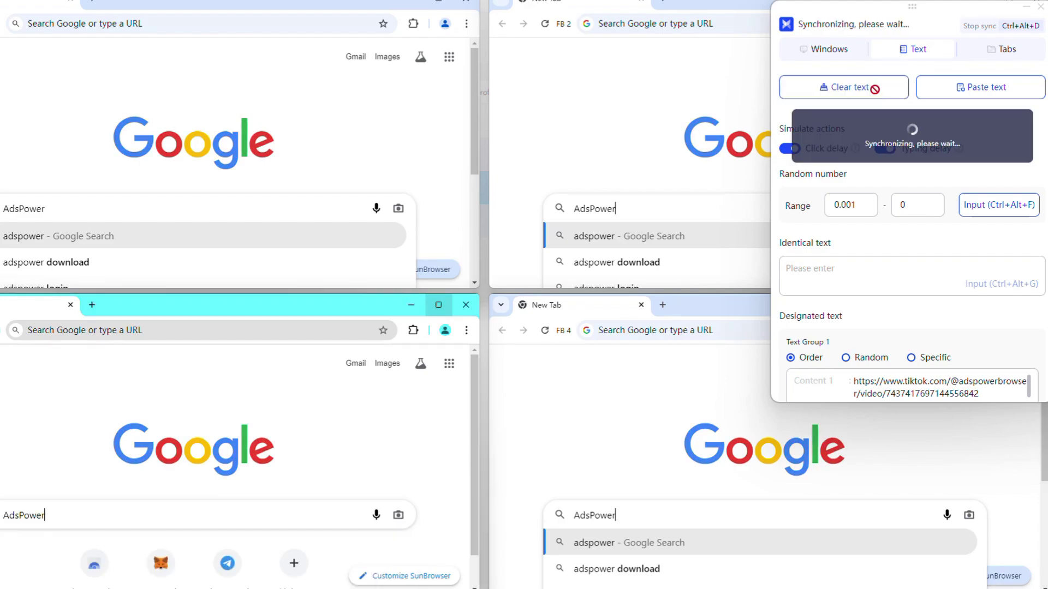
{"action": "left_click", "coordinate": [968, 91]}
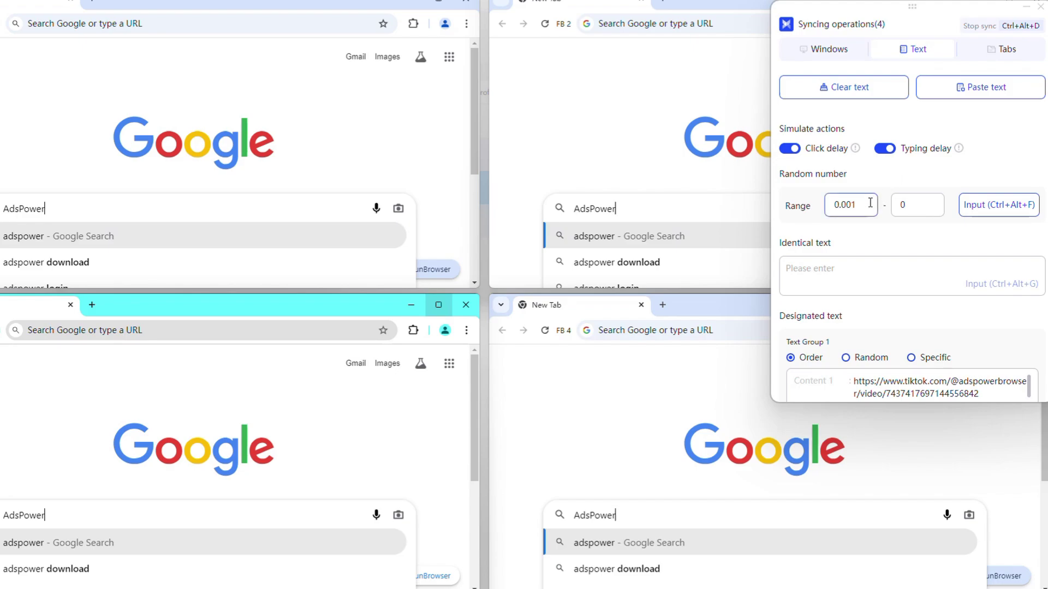
{"action": "type", "text": "1"}
{"action": "left_click", "coordinate": [935, 207]}
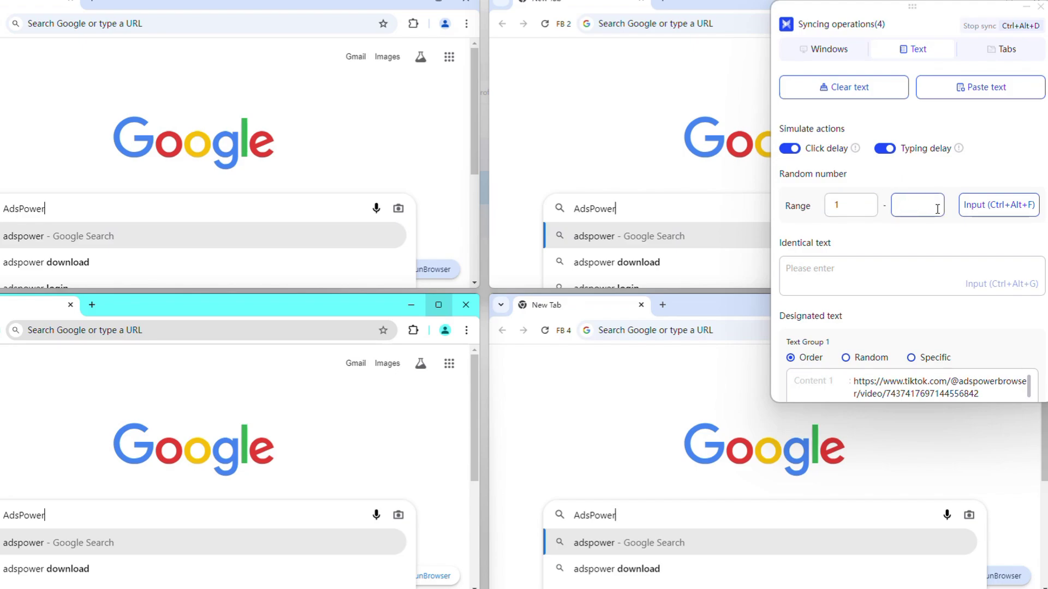
{"action": "type", "text": "4"}
{"action": "left_click", "coordinate": [971, 207]}
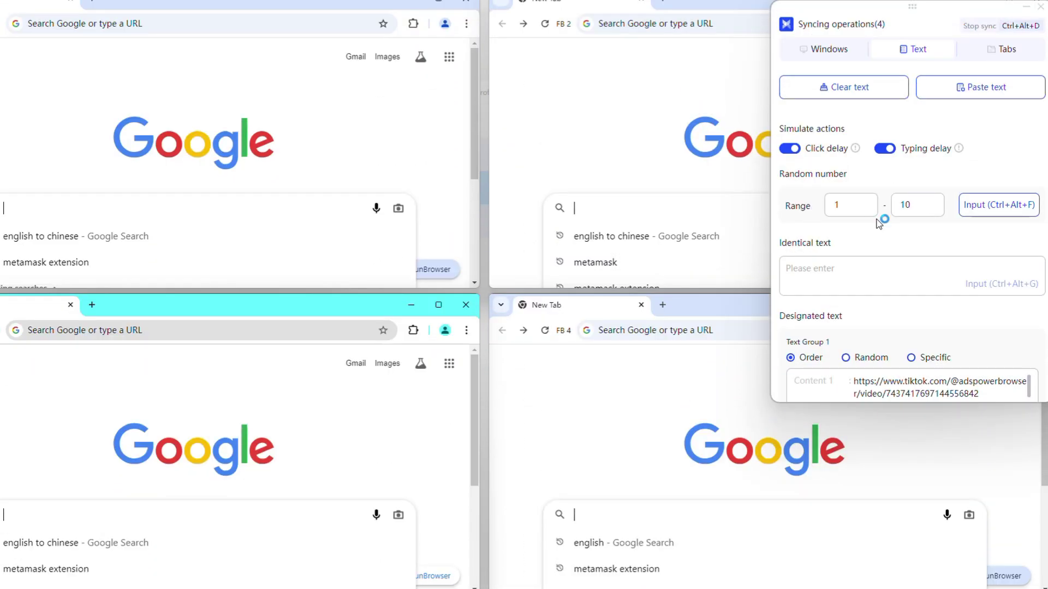
Send the identical text 'Русский язык' to every synced browser.
{"action": "left_click", "coordinate": [838, 271]}
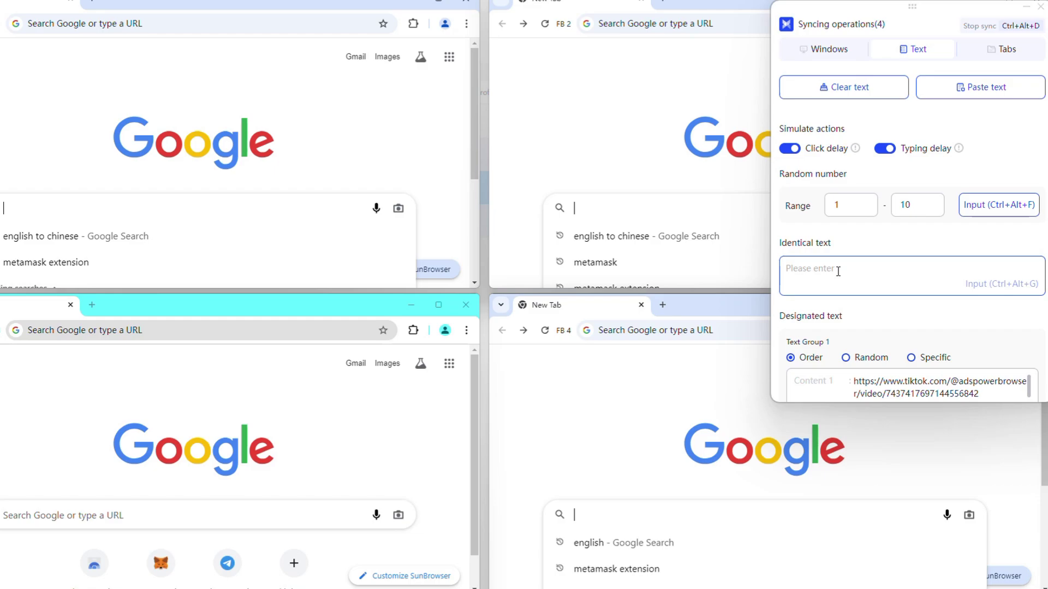
{"action": "type", "text": "Русский язык"}
{"action": "left_click", "coordinate": [982, 285]}
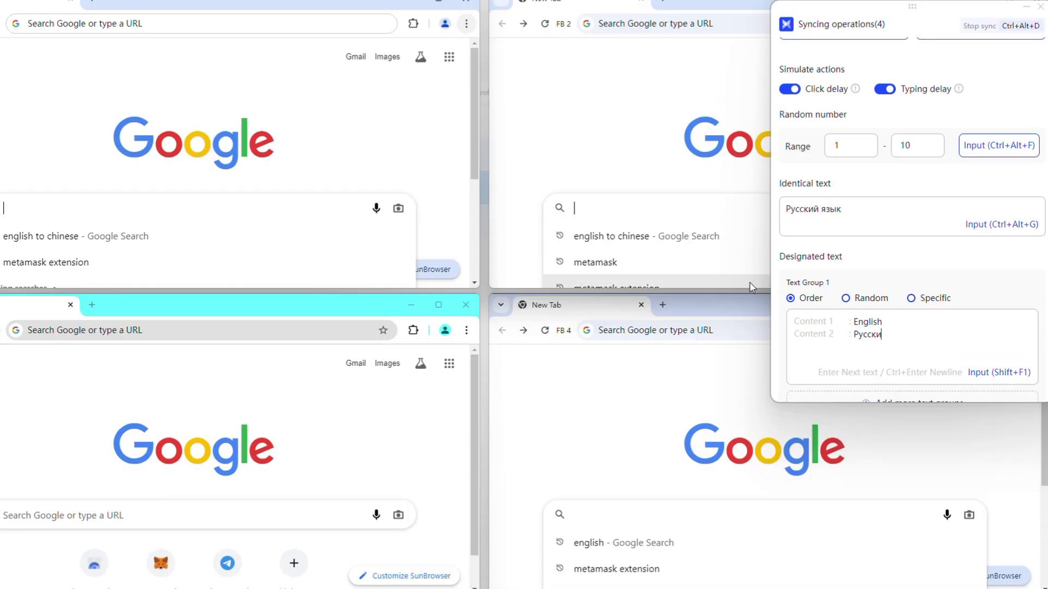
Send designated texts English, Русский язык, 中文 and 123456 in Order mode.
{"action": "type", "text": "й язык"}
{"action": "key", "text": "Return"}
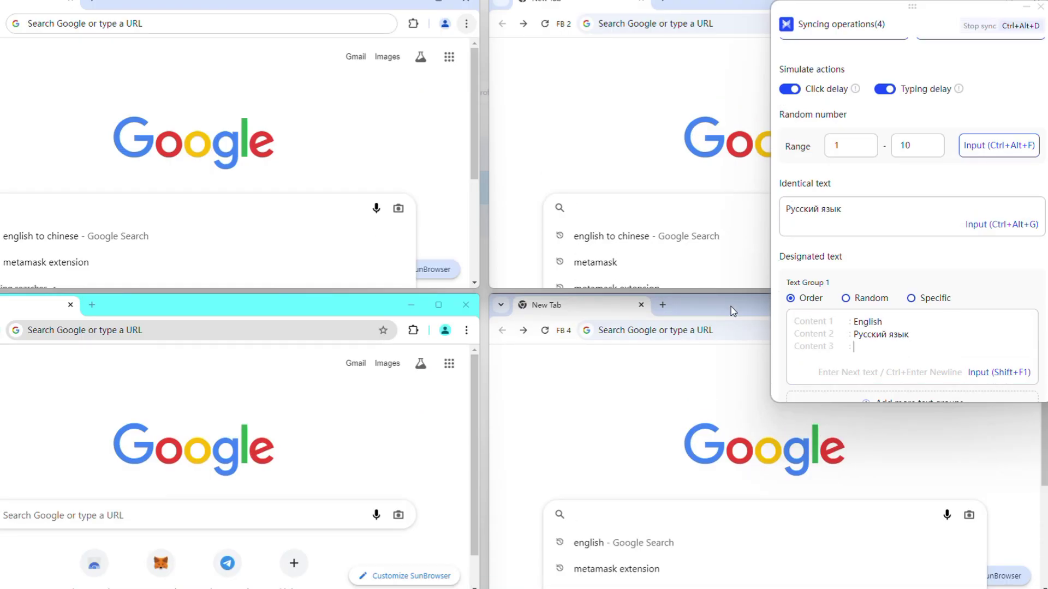
{"action": "type", "text": "中文"}
{"action": "key", "text": "Return"}
{"action": "type", "text": "123456"}
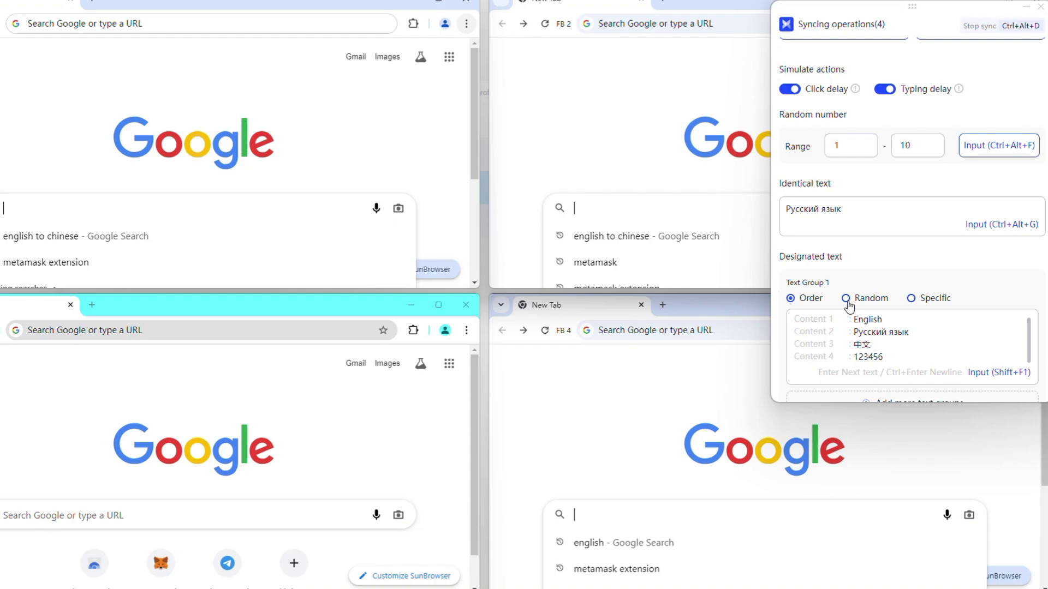
{"action": "left_click", "coordinate": [911, 299]}
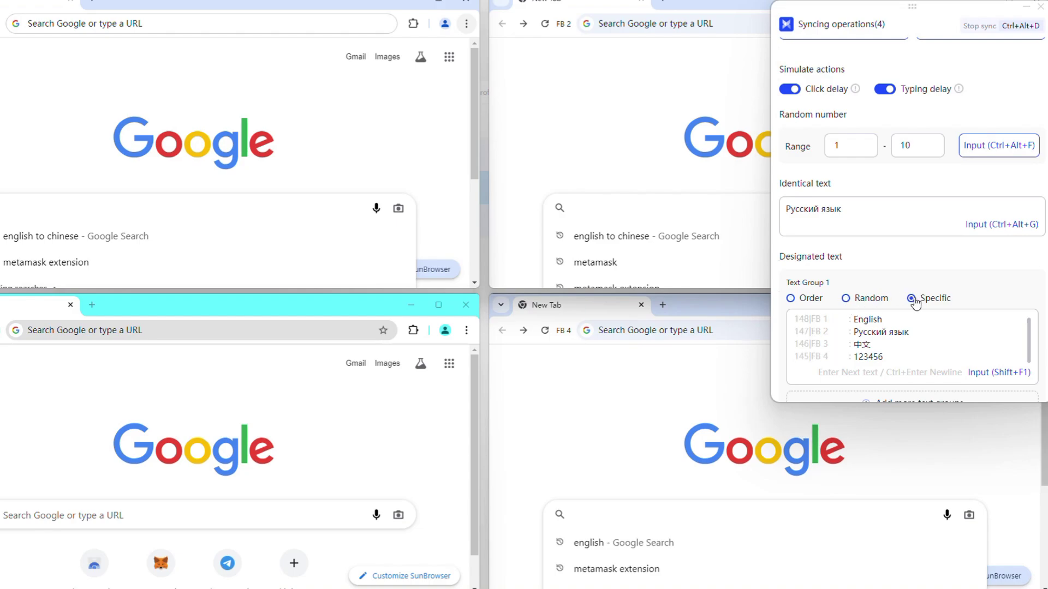
{"action": "left_click", "coordinate": [791, 300]}
{"action": "left_click", "coordinate": [998, 373]}
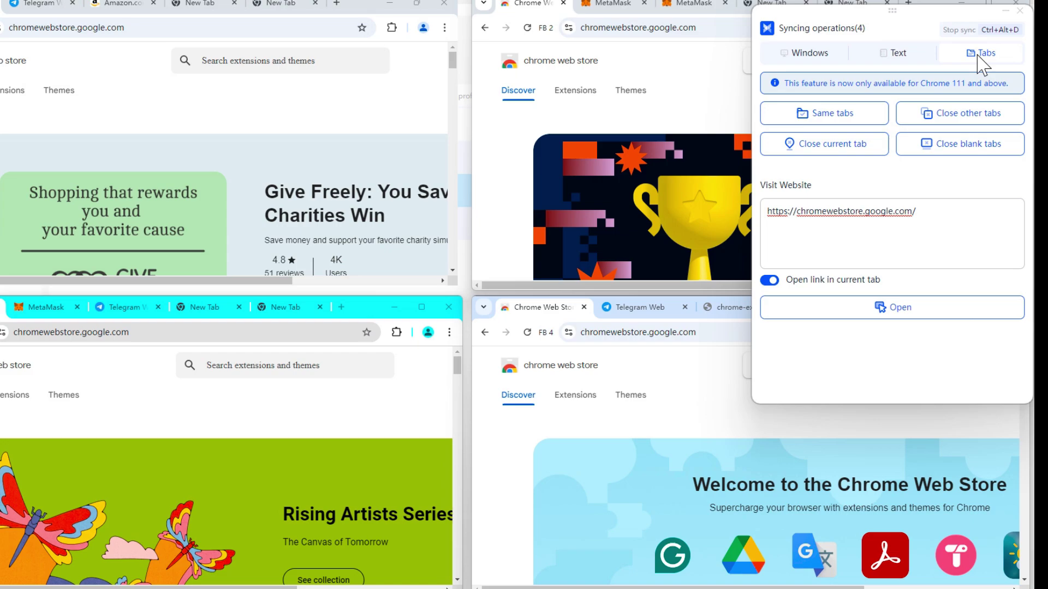
Sync tabs across windows, then close the current tab and all other tabs everywhere.
{"action": "left_click", "coordinate": [852, 117]}
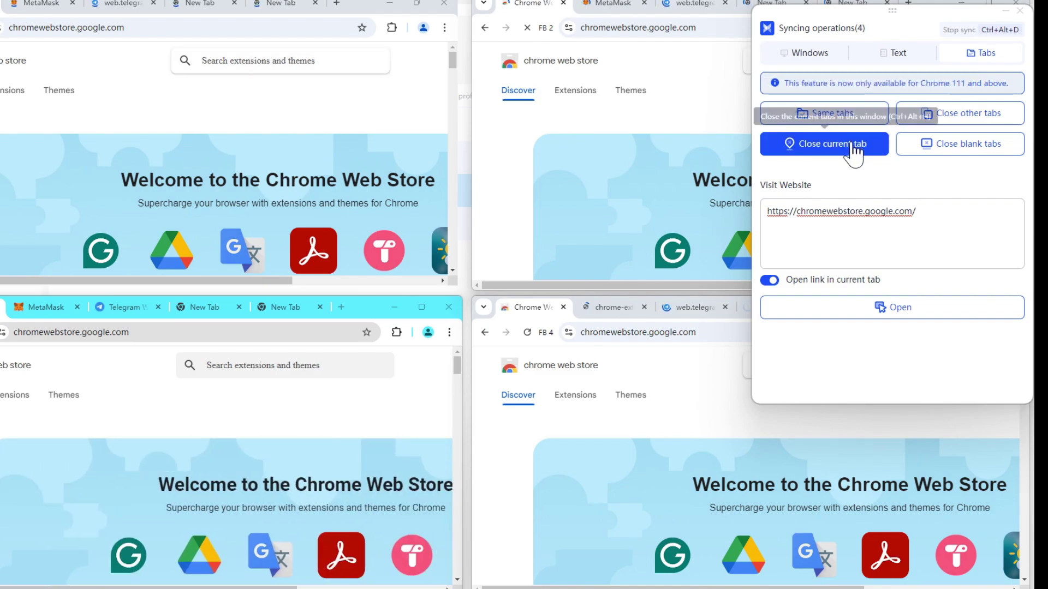
{"action": "left_click", "coordinate": [855, 146]}
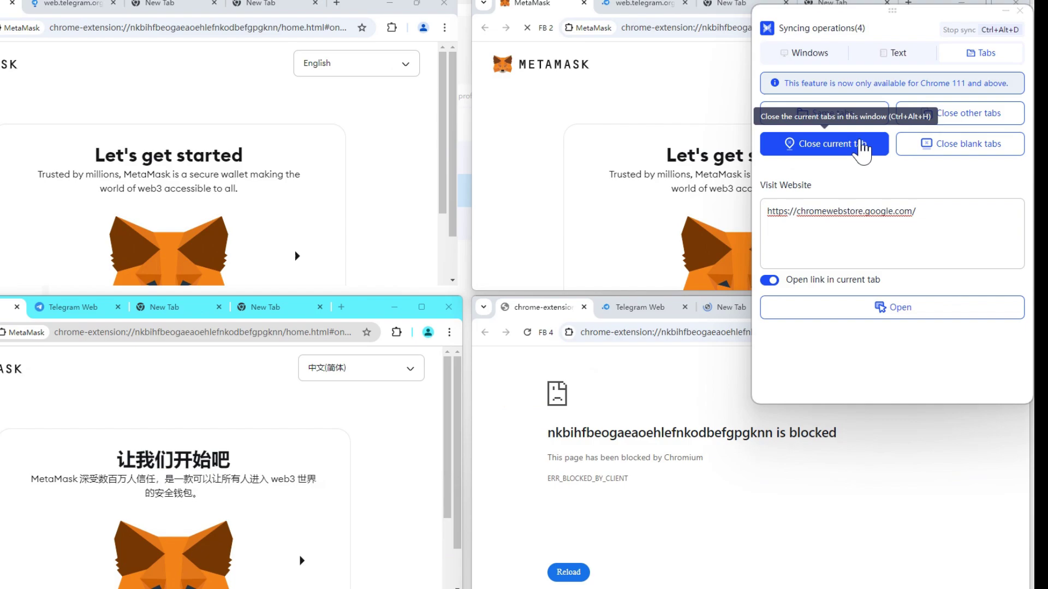
{"action": "left_click", "coordinate": [949, 121]}
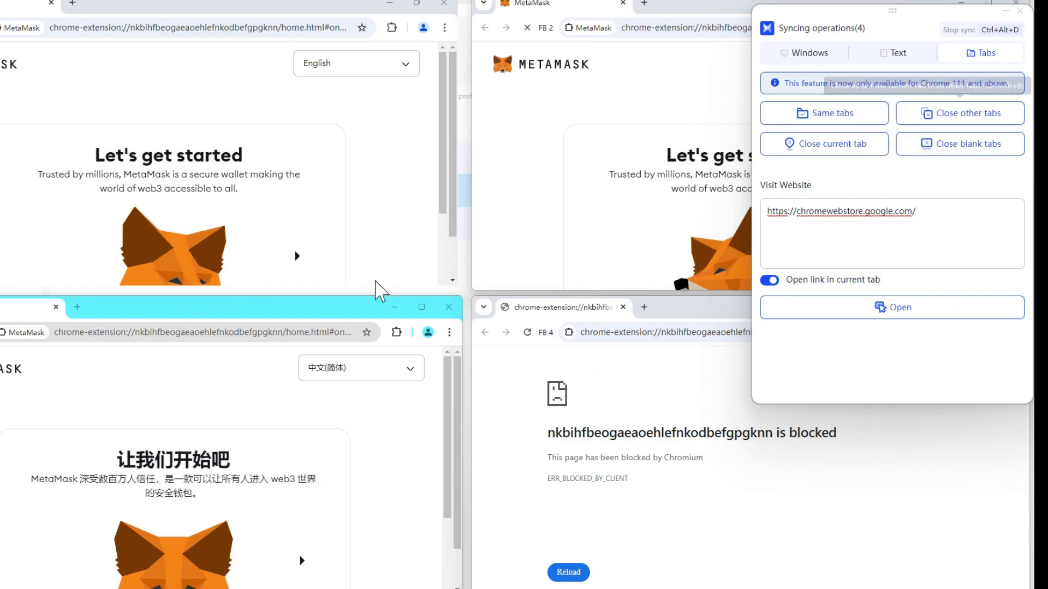
Open a new tab, close blank tabs, and open chromewebstore.google.com in every window.
{"action": "left_click", "coordinate": [77, 307]}
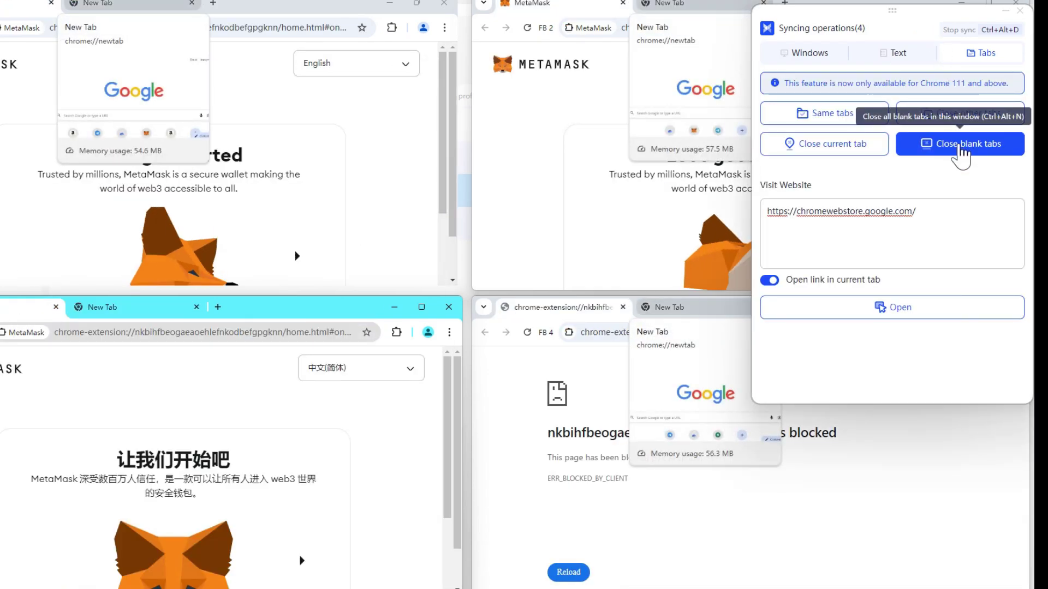
{"action": "left_click", "coordinate": [959, 146]}
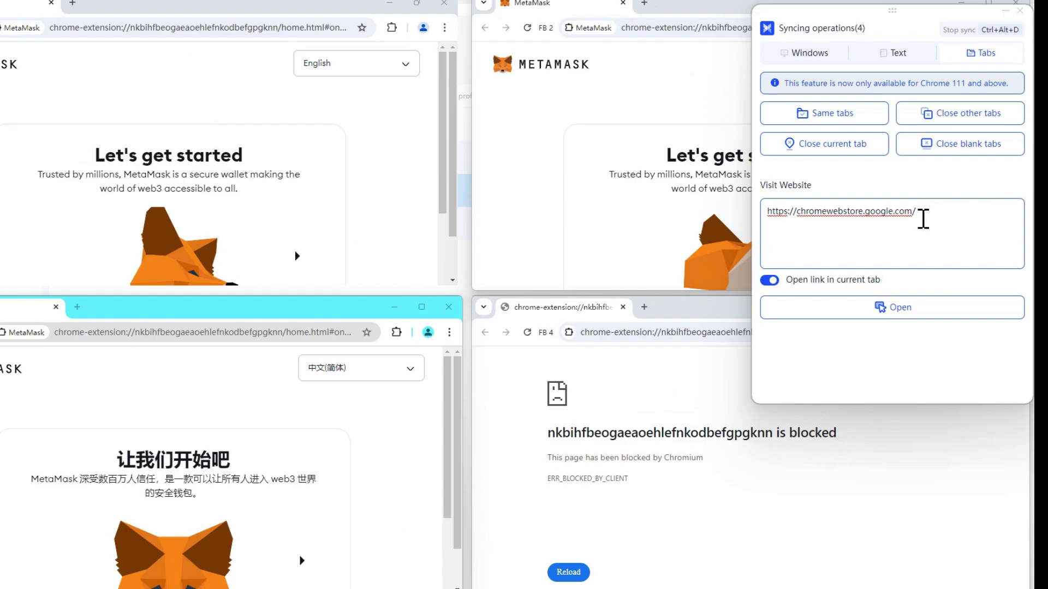
{"action": "left_click", "coordinate": [867, 308]}
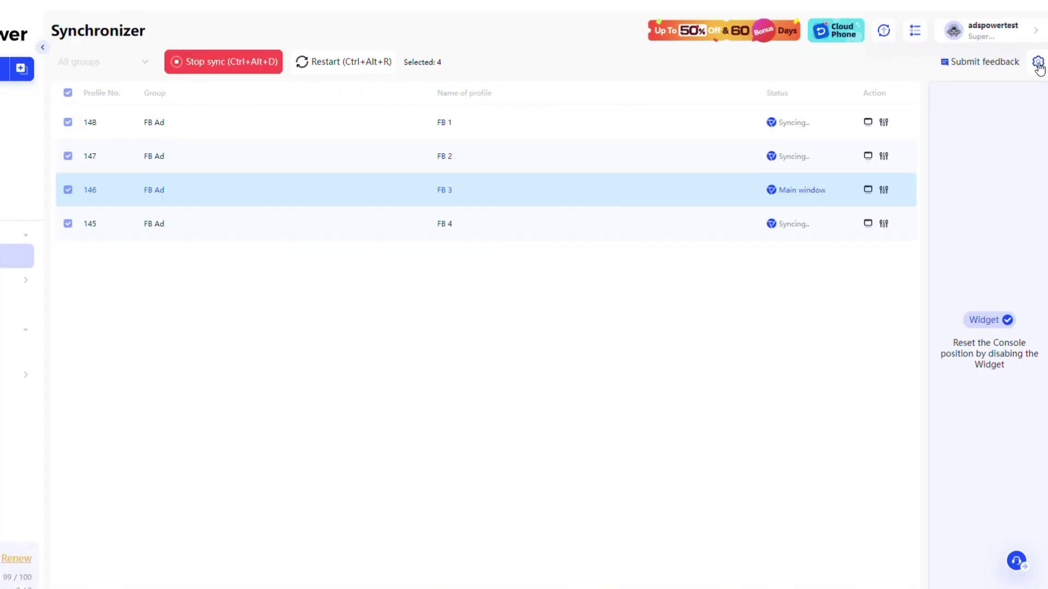
Open the Synchronizer settings and scroll through its options down to the Hotkeys list.
{"action": "left_click", "coordinate": [1037, 64]}
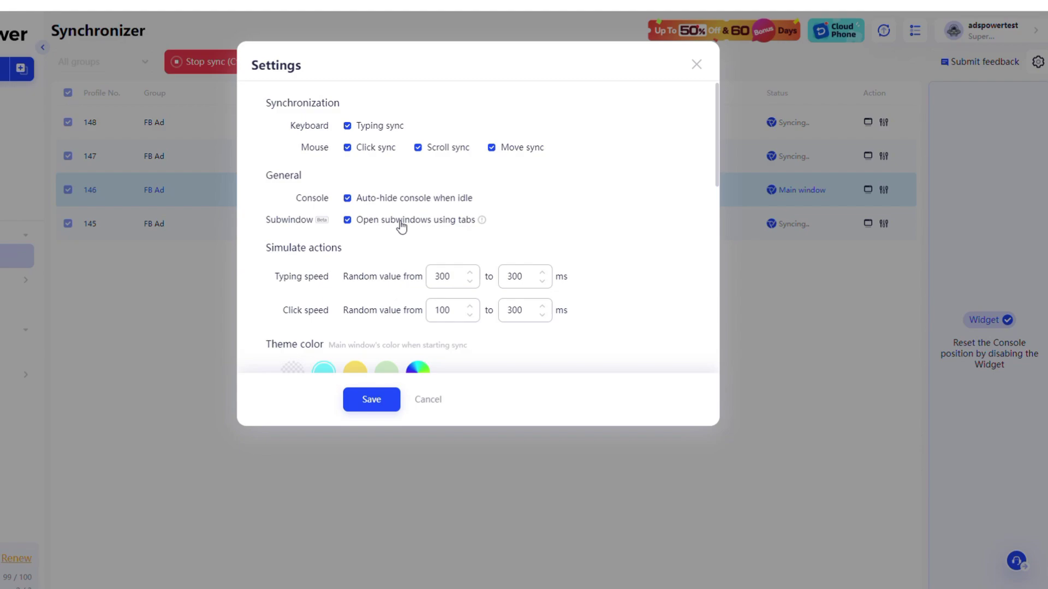
{"action": "scroll", "coordinate": [401, 225], "scroll_direction": "down", "scroll_amount": 1}
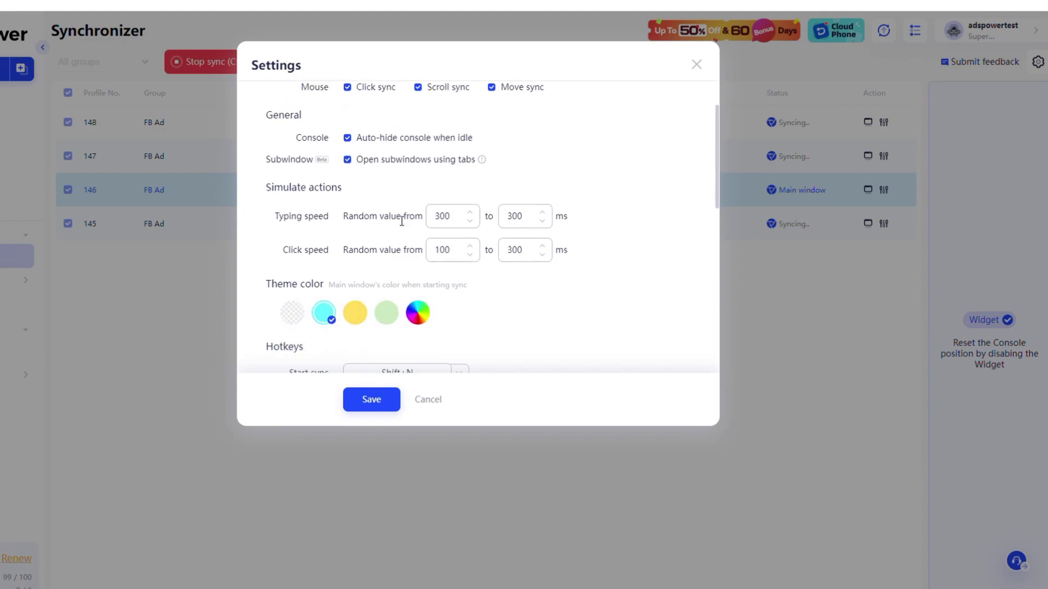
{"action": "scroll", "coordinate": [402, 221], "scroll_direction": "down", "scroll_amount": 1}
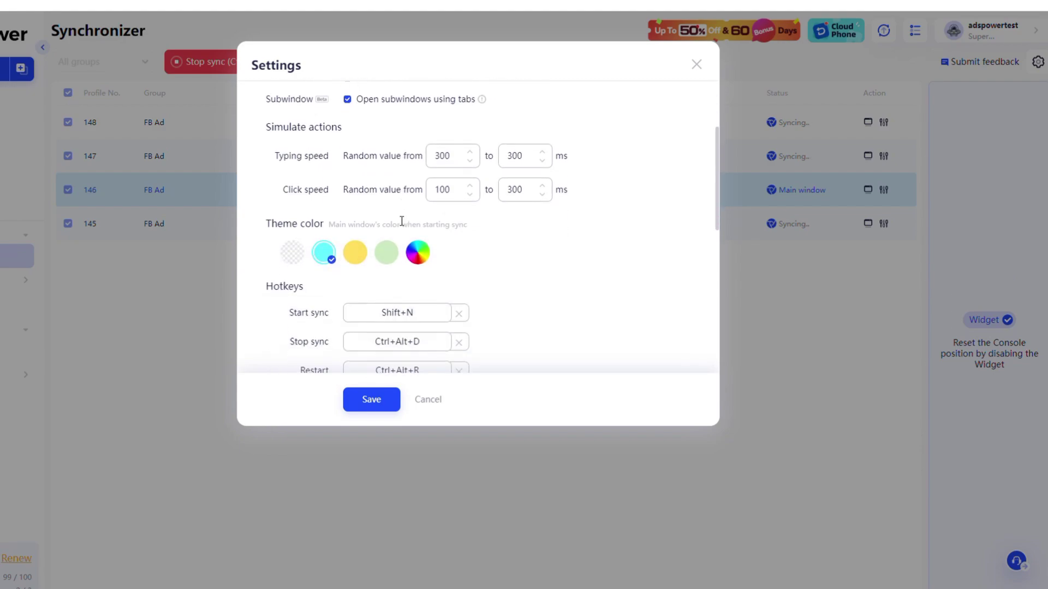
{"action": "scroll", "coordinate": [392, 261], "scroll_direction": "down", "scroll_amount": 3}
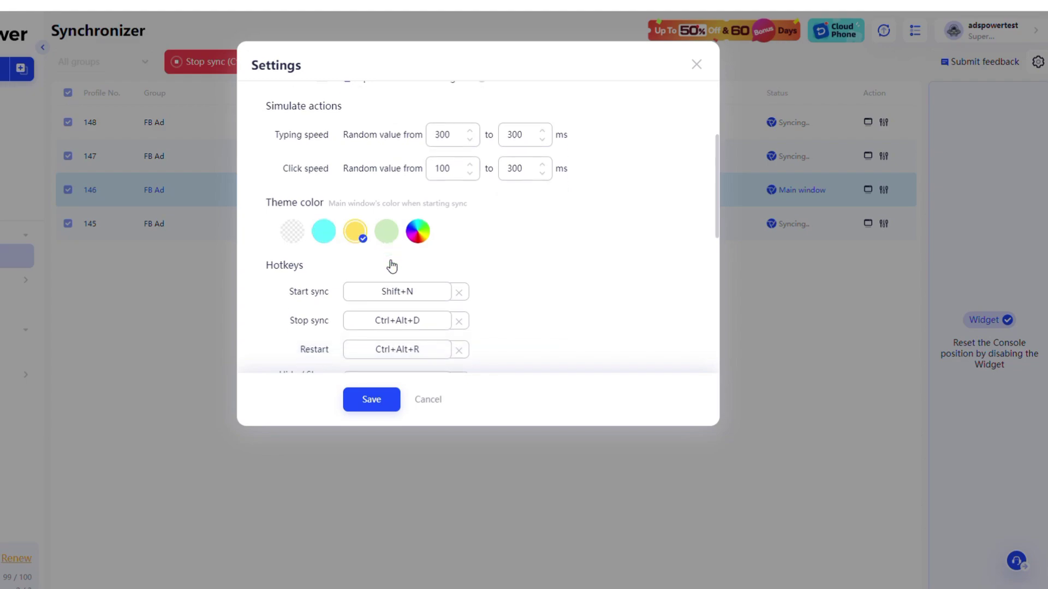
{"action": "scroll", "coordinate": [394, 258], "scroll_direction": "down", "scroll_amount": 1}
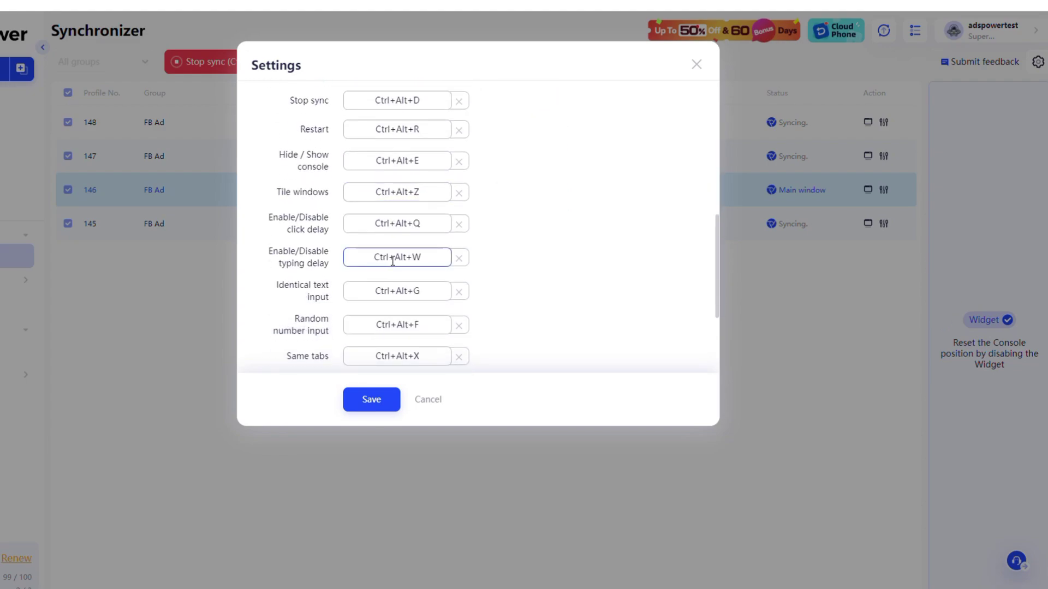
{"action": "scroll", "coordinate": [461, 260], "scroll_direction": "down", "scroll_amount": 2}
{"action": "scroll", "coordinate": [462, 263], "scroll_direction": "down", "scroll_amount": 1}
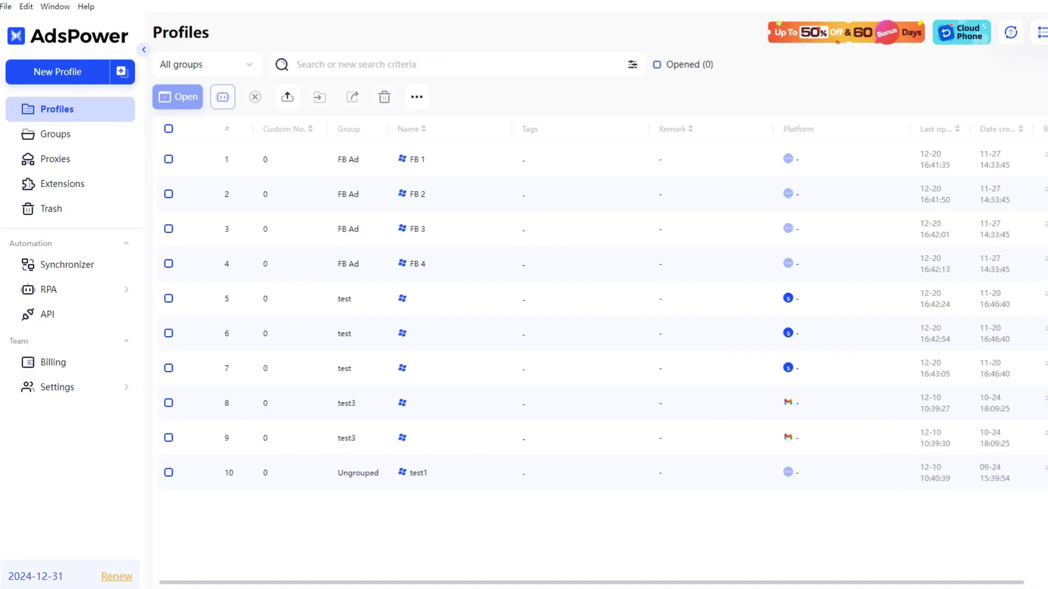
Open the first six profiles, filter groups back to All groups, and start syncing them.
{"action": "left_click_drag", "start_coordinate": [169, 159], "coordinate": [168, 333]}
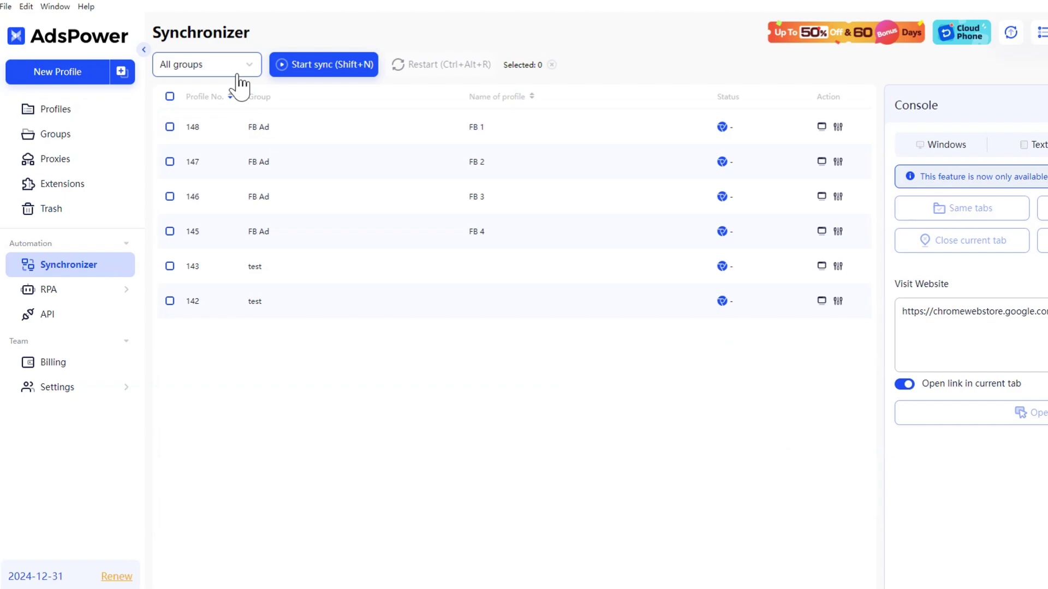
{"action": "left_click", "coordinate": [227, 177]}
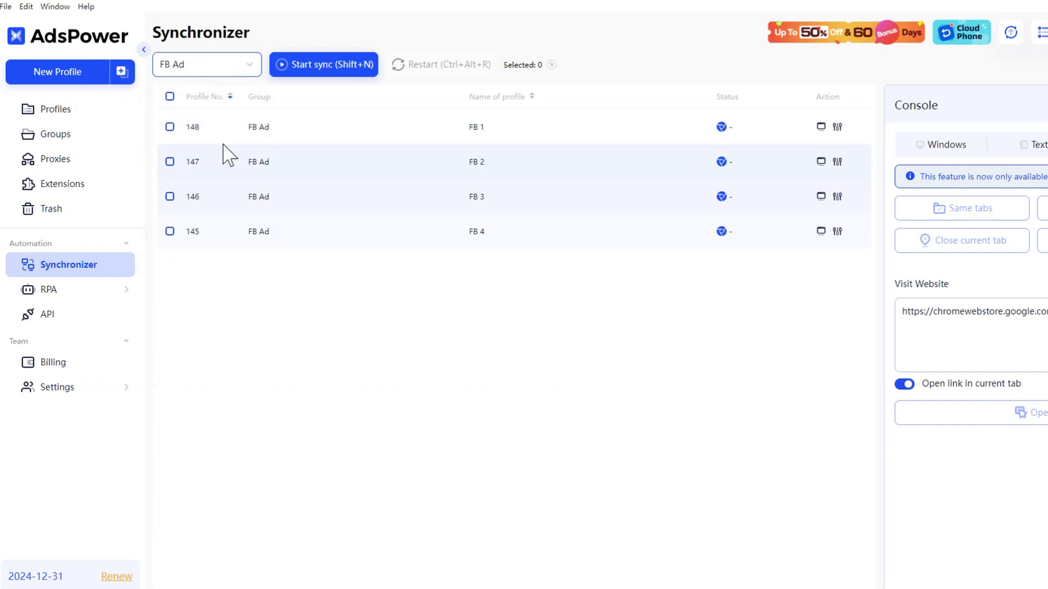
{"action": "left_click", "coordinate": [221, 64]}
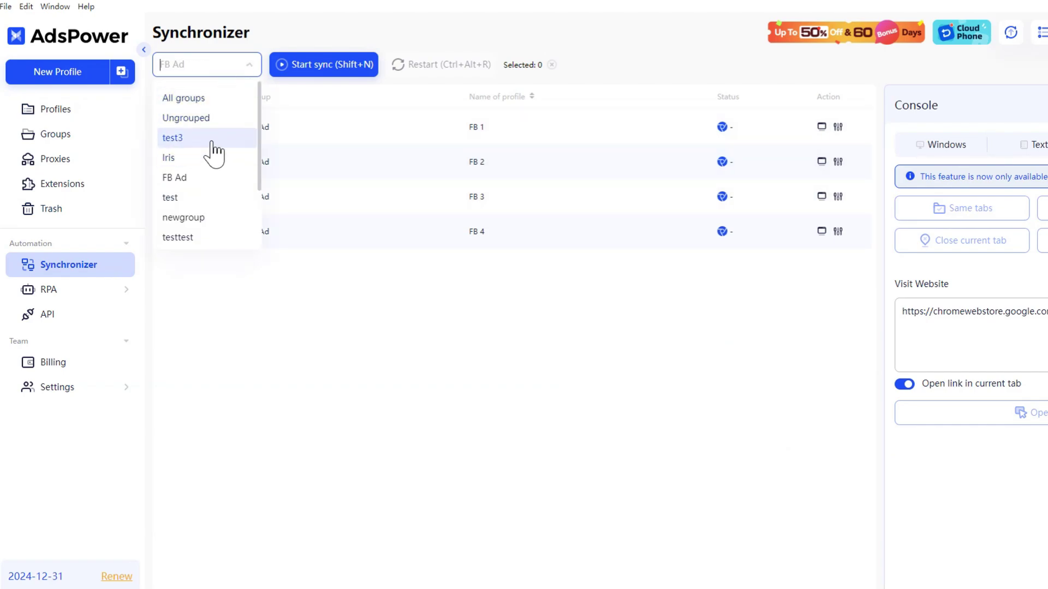
{"action": "left_click", "coordinate": [212, 199]}
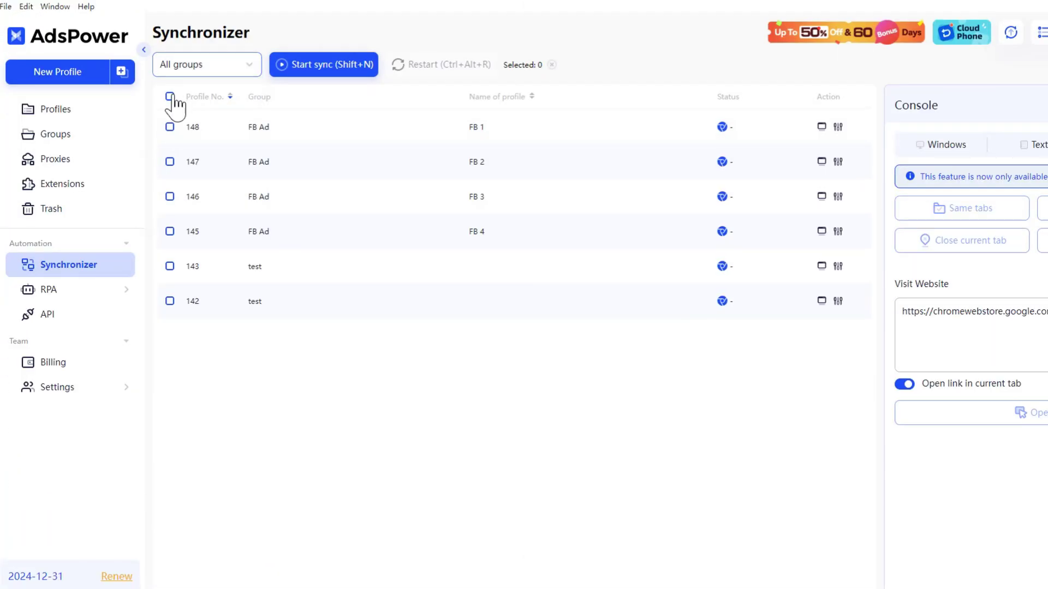
{"action": "left_click", "coordinate": [307, 69]}
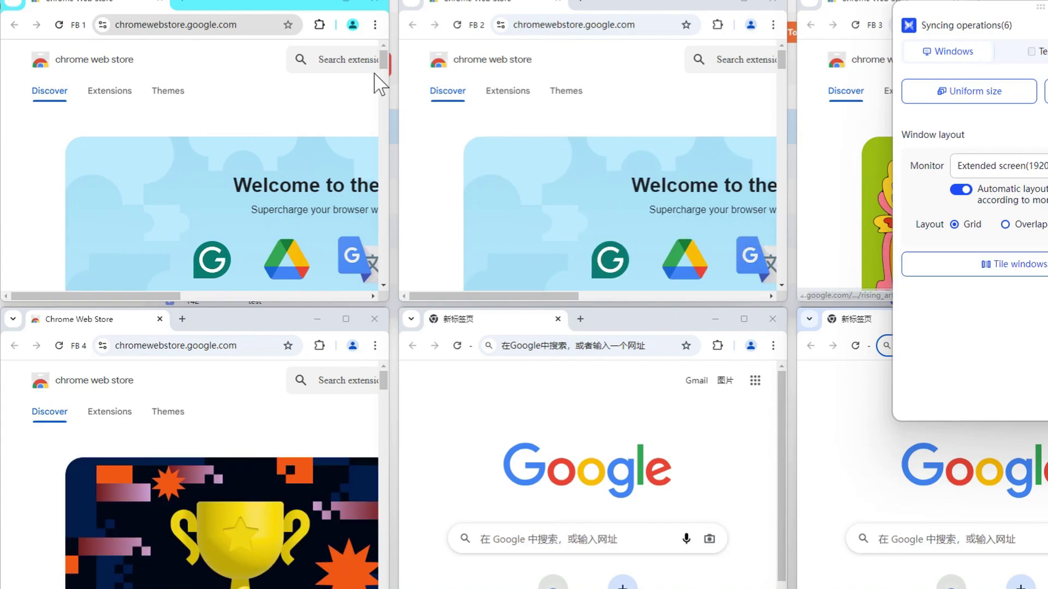
Open a new tab, go to Amazon, and show the extensions list in every synced window.
{"action": "left_click", "coordinate": [182, 4]}
{"action": "left_click", "coordinate": [114, 259]}
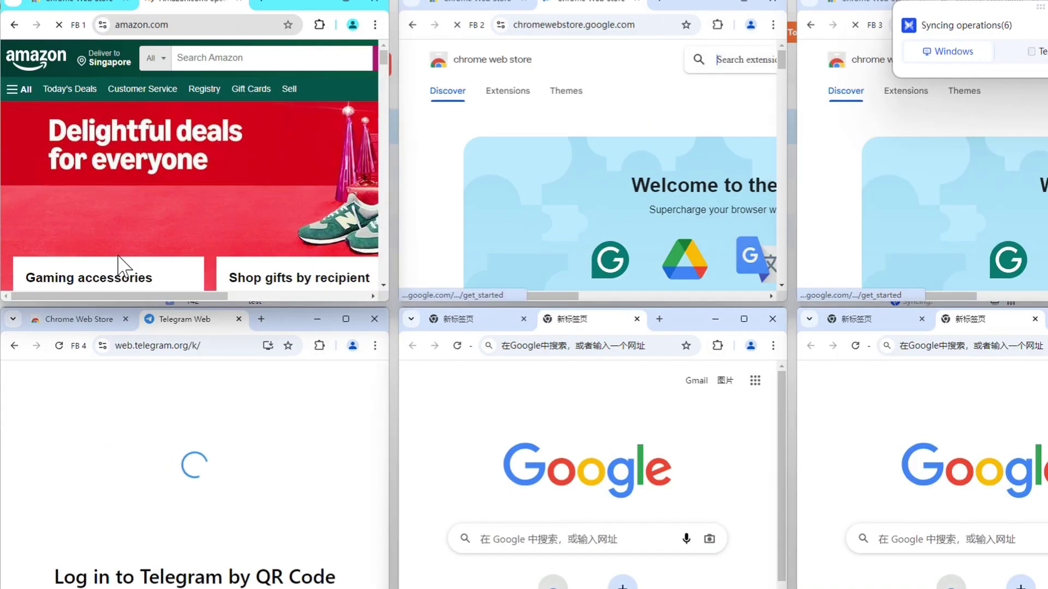
{"action": "left_click", "coordinate": [320, 25]}
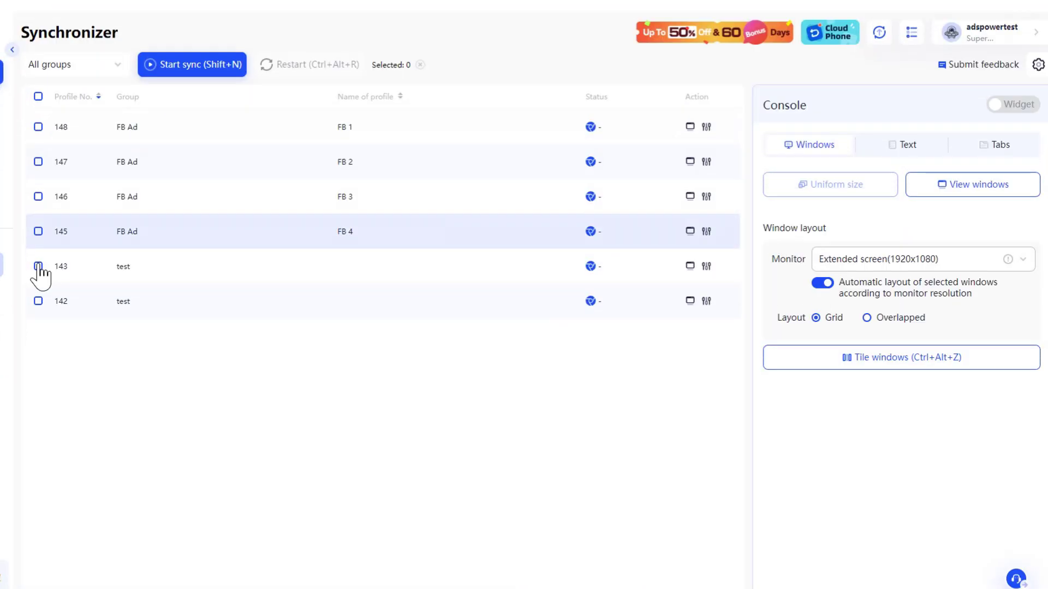
Tile profiles 143 and 142 on the Built-in screen(1280x800) monitor.
{"action": "left_click", "coordinate": [38, 266]}
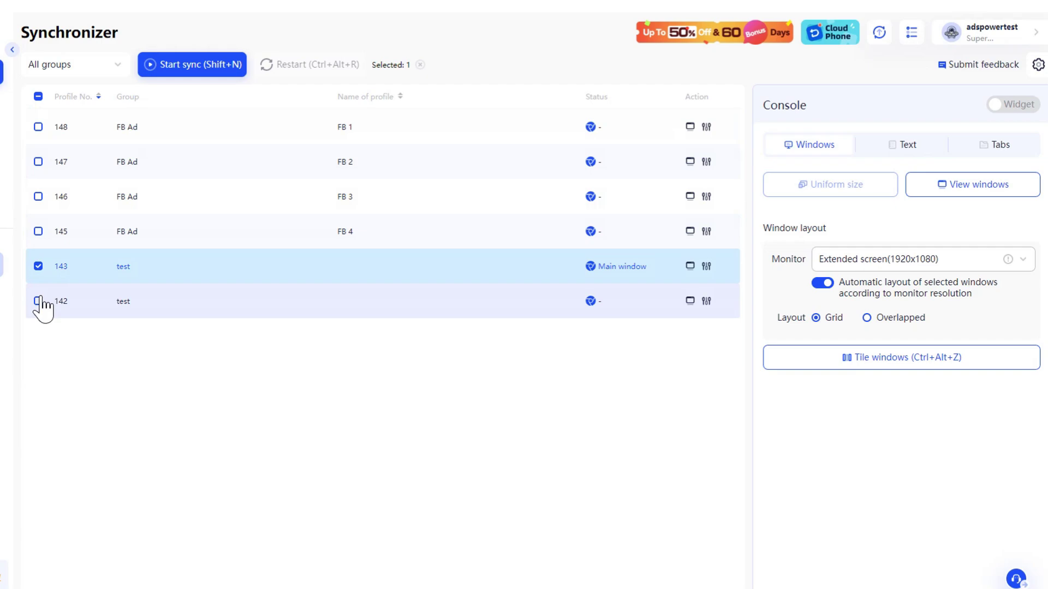
{"action": "left_click", "coordinate": [38, 300]}
{"action": "left_click", "coordinate": [889, 264]}
{"action": "left_click", "coordinate": [948, 286]}
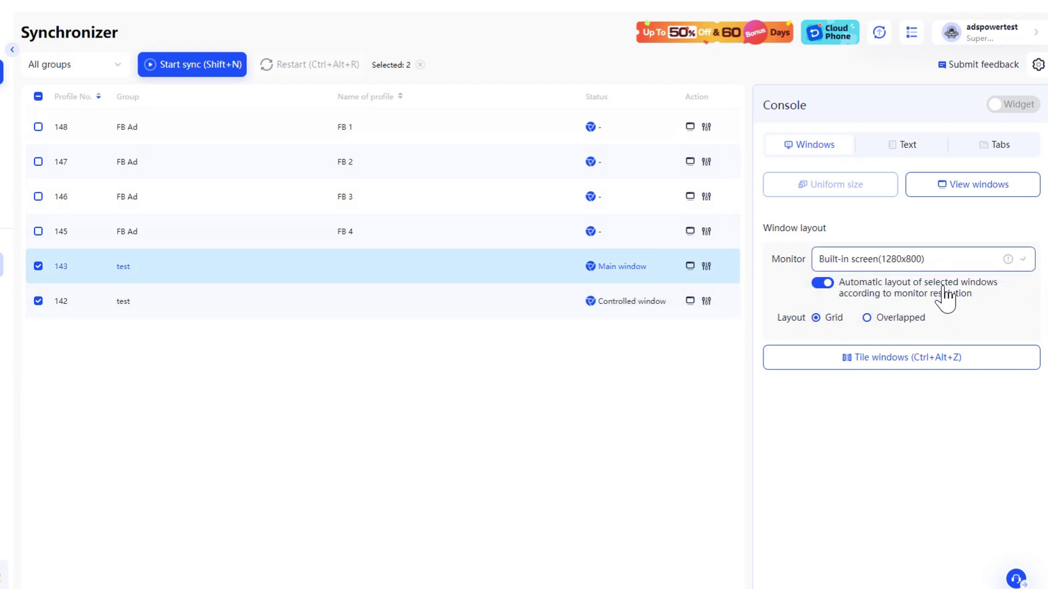
{"action": "left_click", "coordinate": [945, 359]}
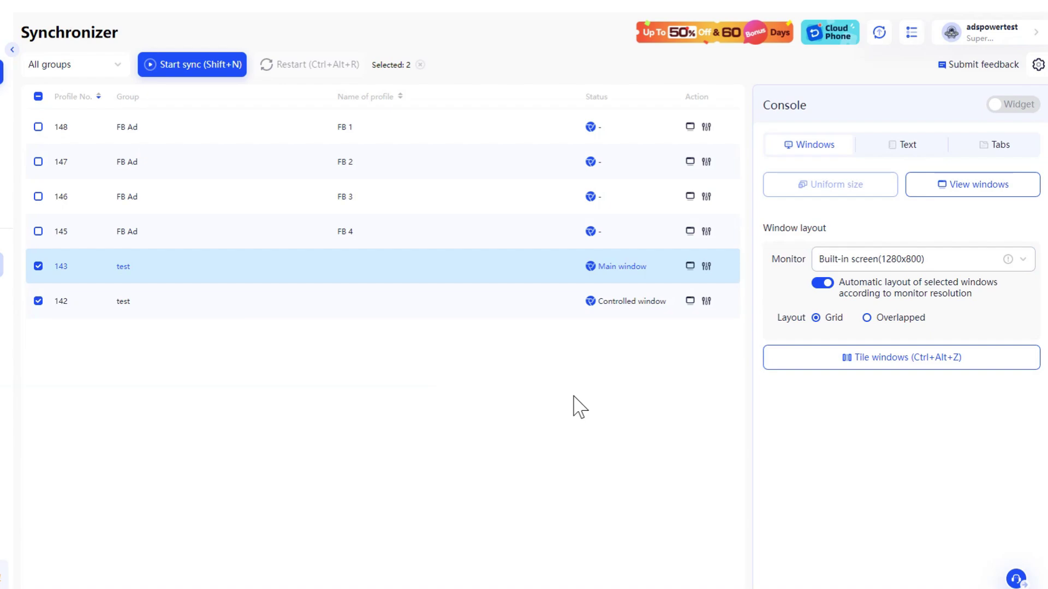
Tile profiles 148–145 on the Extended screen(1920x1080), then select all six and start sync.
{"action": "left_click", "coordinate": [39, 96]}
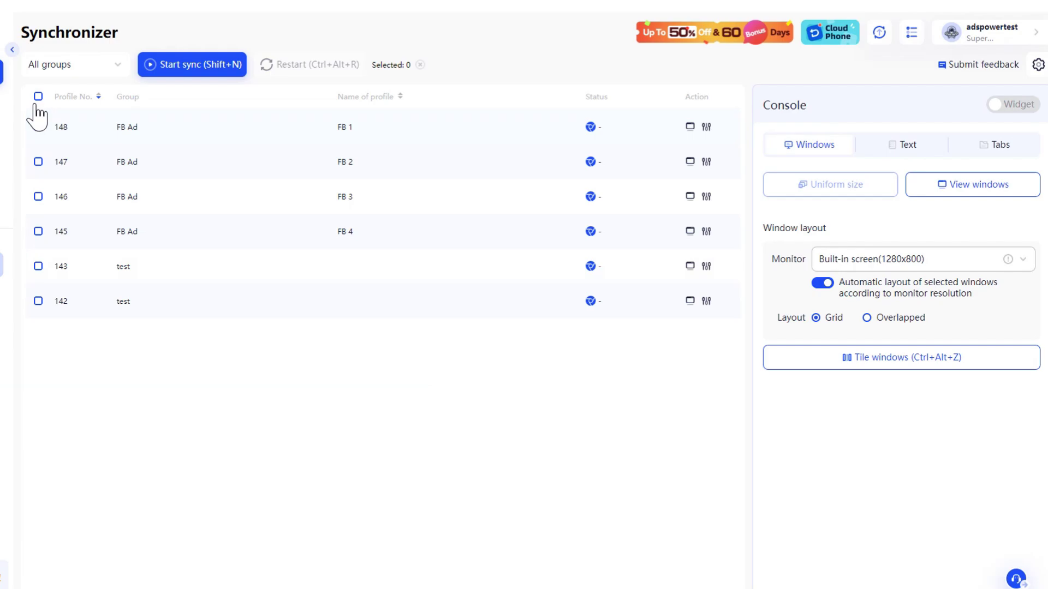
{"action": "left_click", "coordinate": [38, 126]}
{"action": "left_click", "coordinate": [38, 161]}
{"action": "left_click", "coordinate": [38, 197]}
{"action": "left_click", "coordinate": [38, 231]}
{"action": "left_click", "coordinate": [916, 259]}
{"action": "left_click", "coordinate": [923, 307]}
{"action": "left_click", "coordinate": [926, 358]}
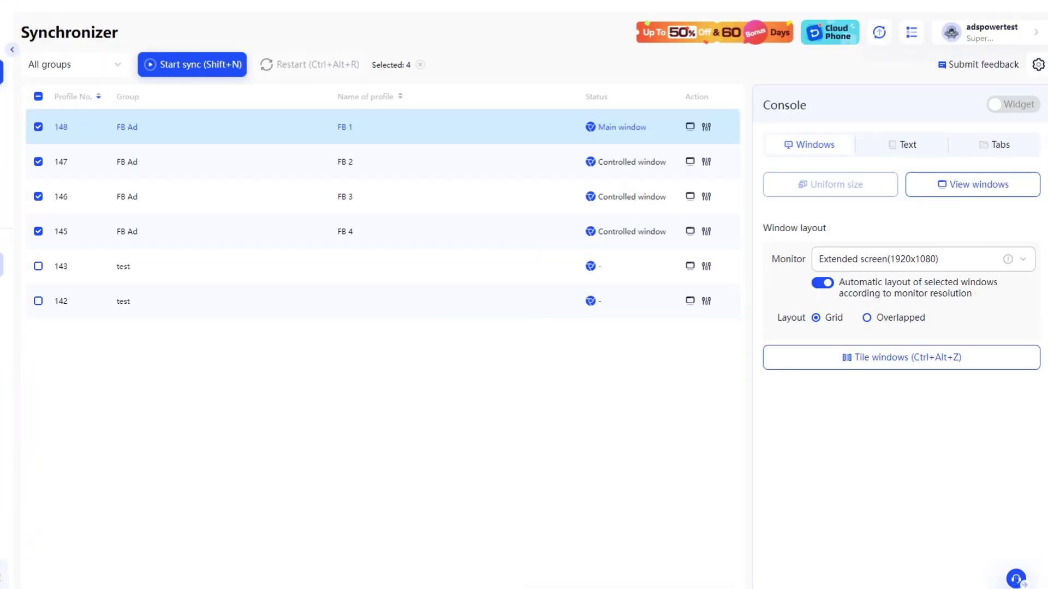
{"action": "left_click", "coordinate": [38, 96]}
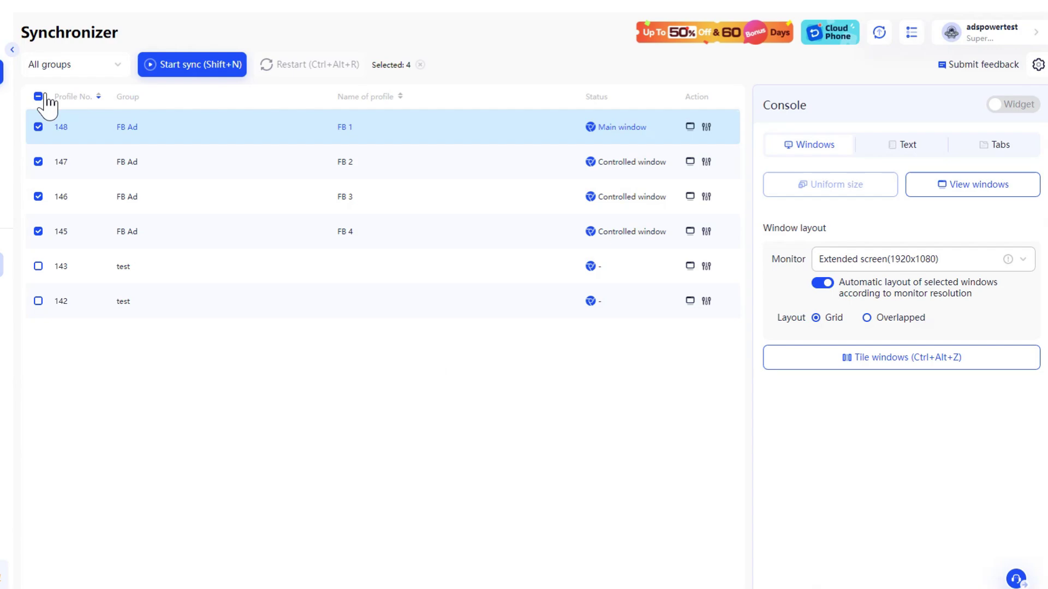
{"action": "left_click", "coordinate": [187, 66]}
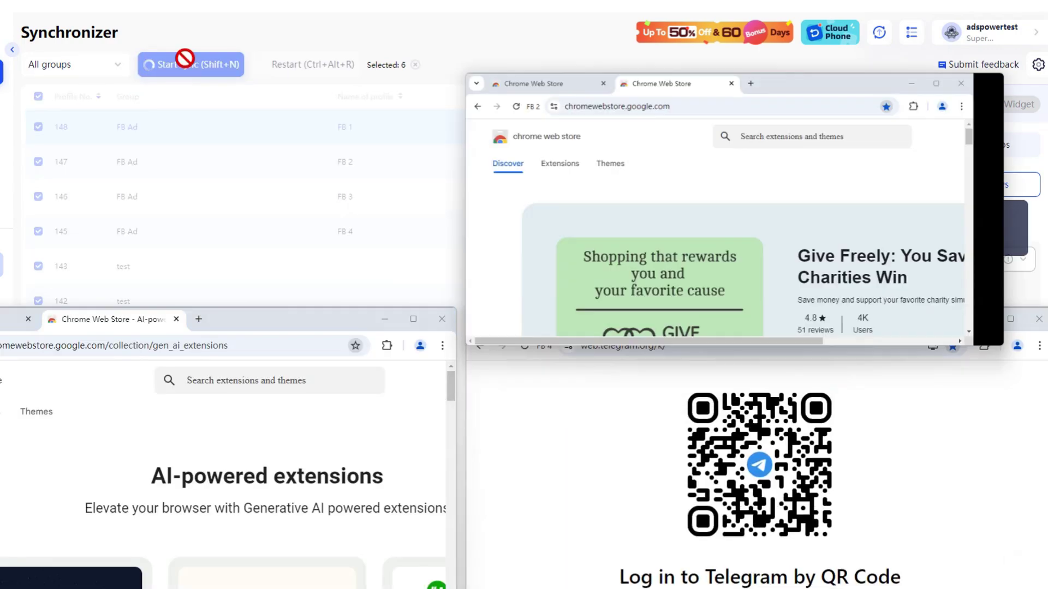